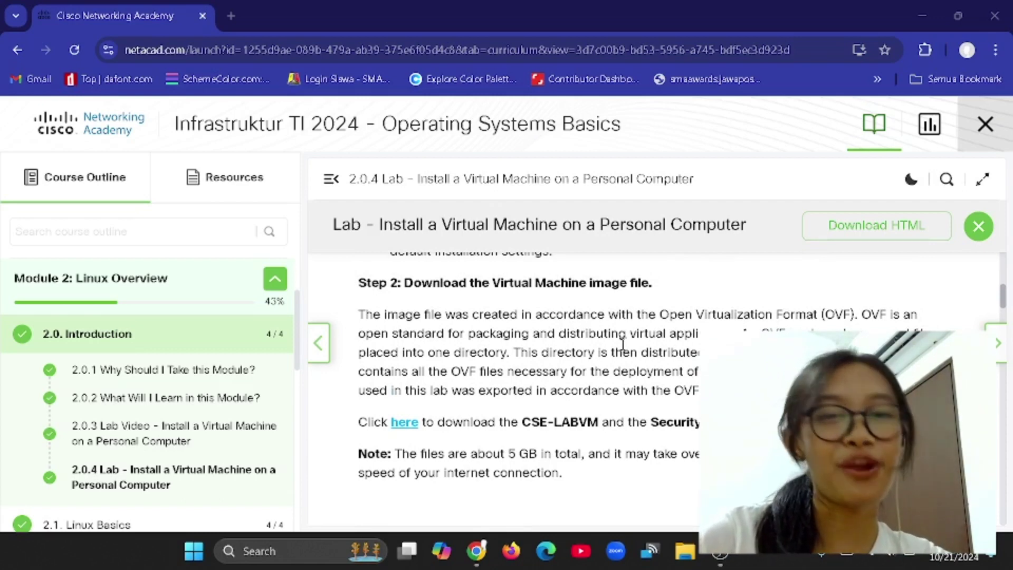
# Step: Review the lab's instructions for importing the virtual machine files, and launch Oracle VM VirtualBox
pyautogui.scroll(-3, 623, 344)
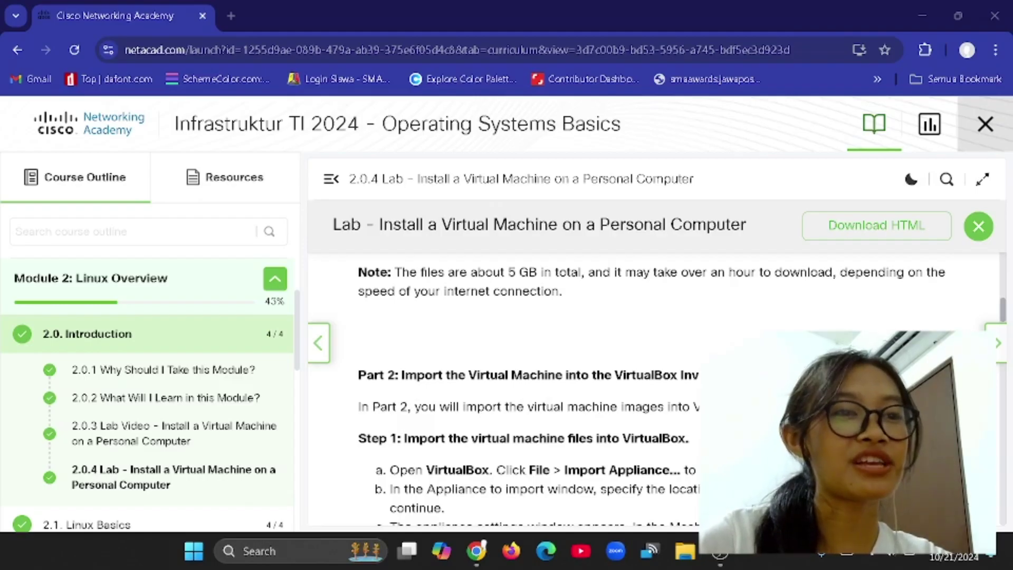
pyautogui.scroll(-1, 528, 393)
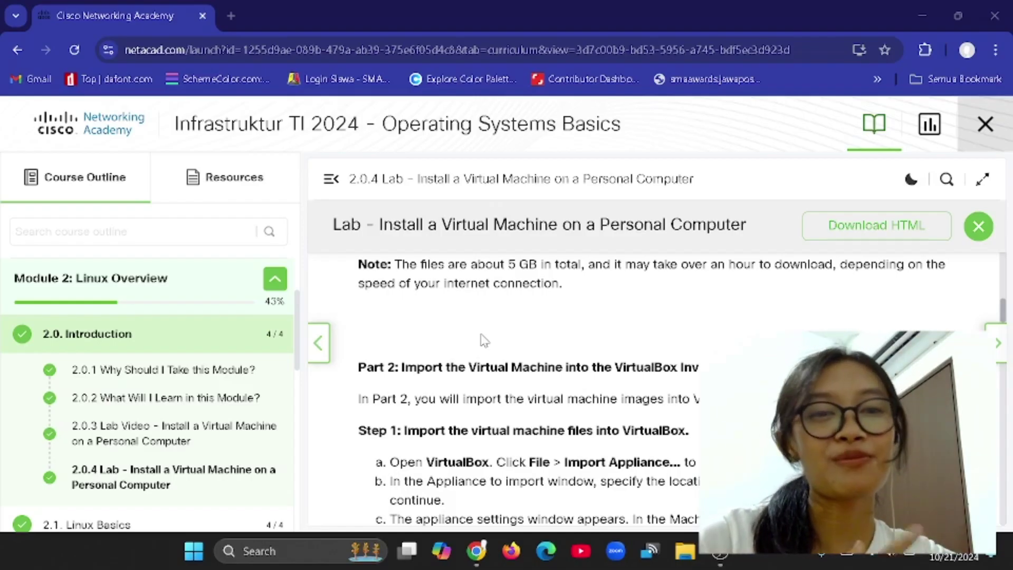
pyautogui.scroll(-10, 485, 341)
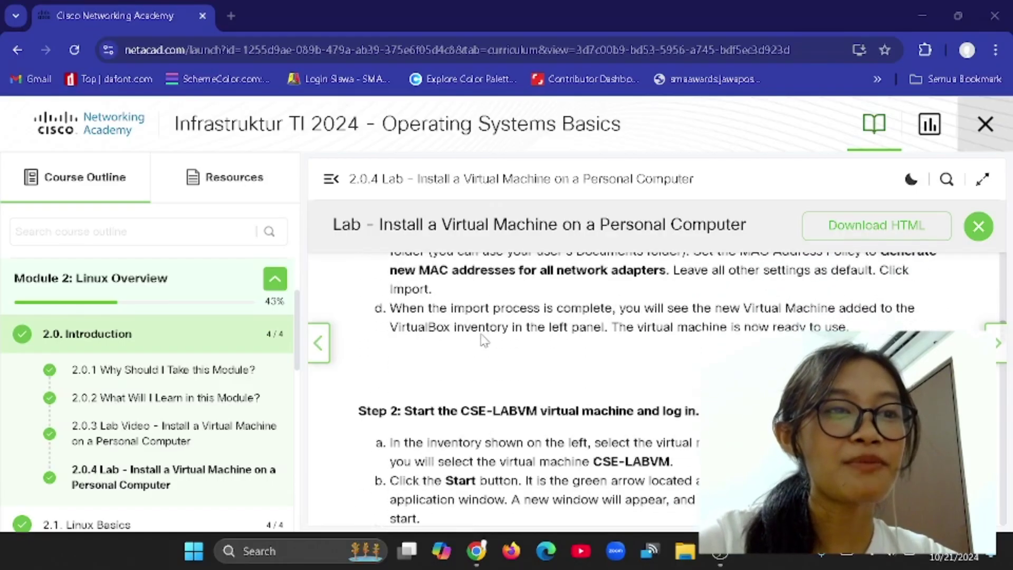
pyautogui.scroll(-8, 483, 340)
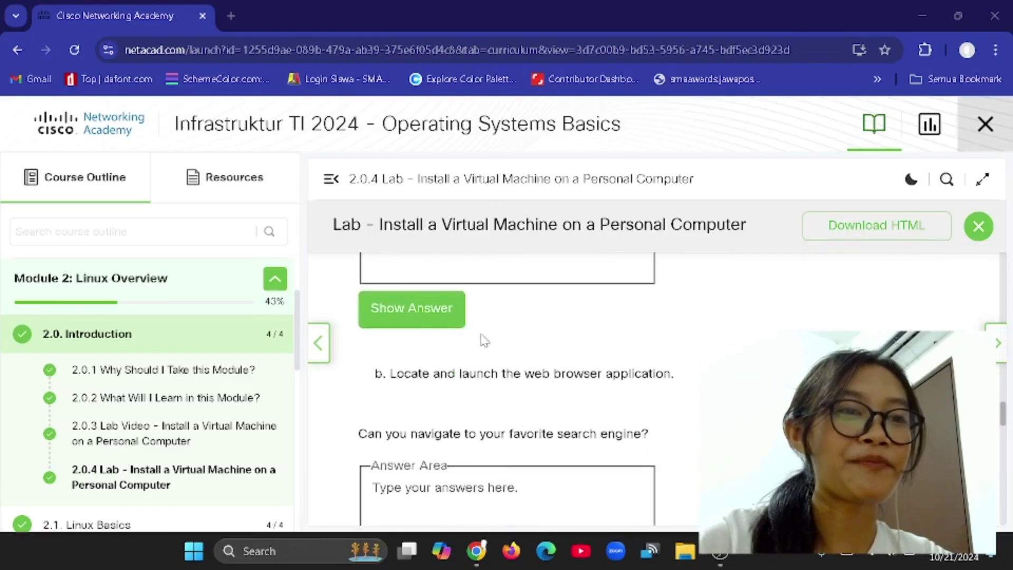
pyautogui.scroll(12, 409, 374)
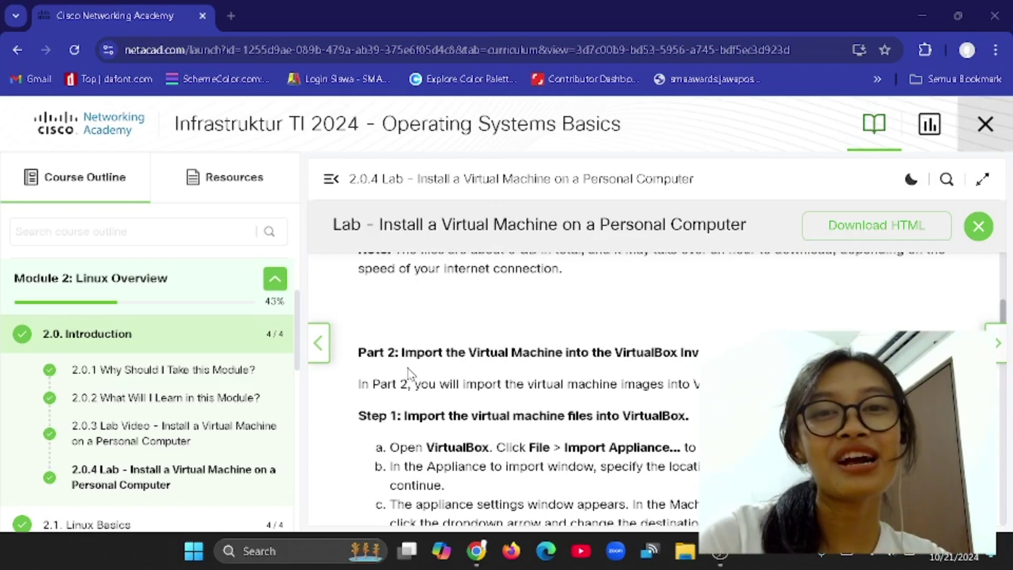
pyautogui.scroll(-2, 479, 311)
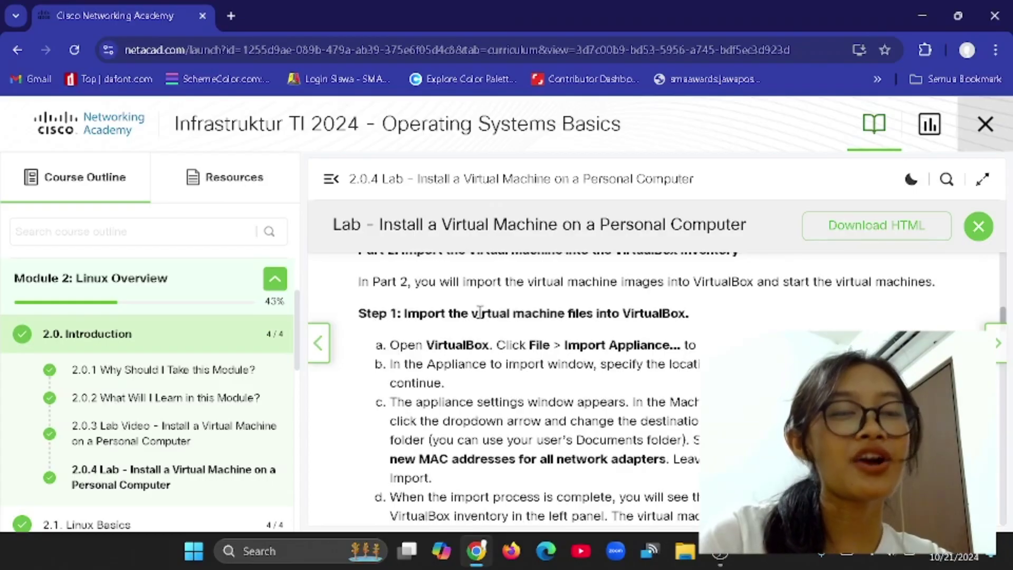
pyautogui.click(922, 15)
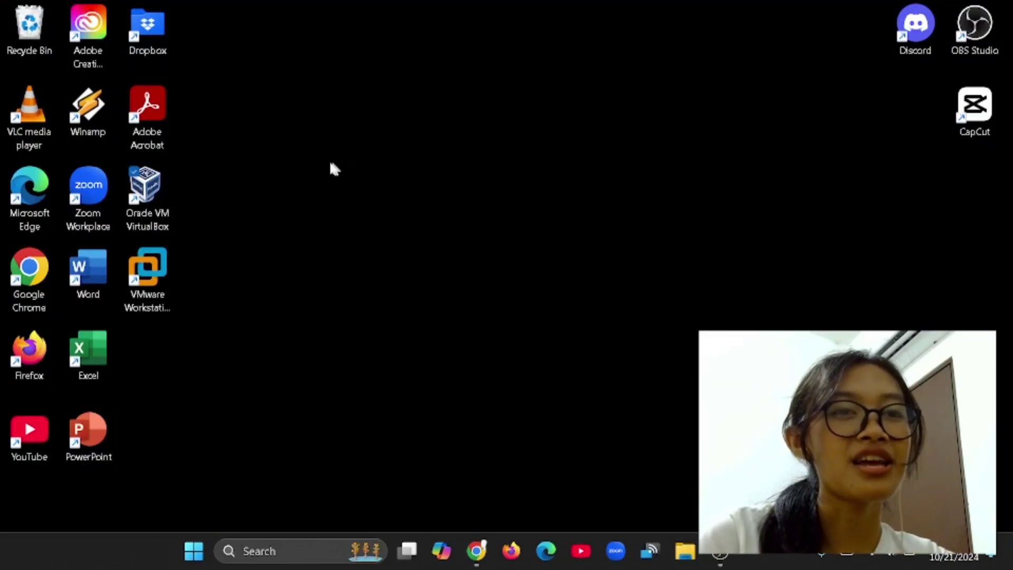
pyautogui.doubleClick(158, 183)
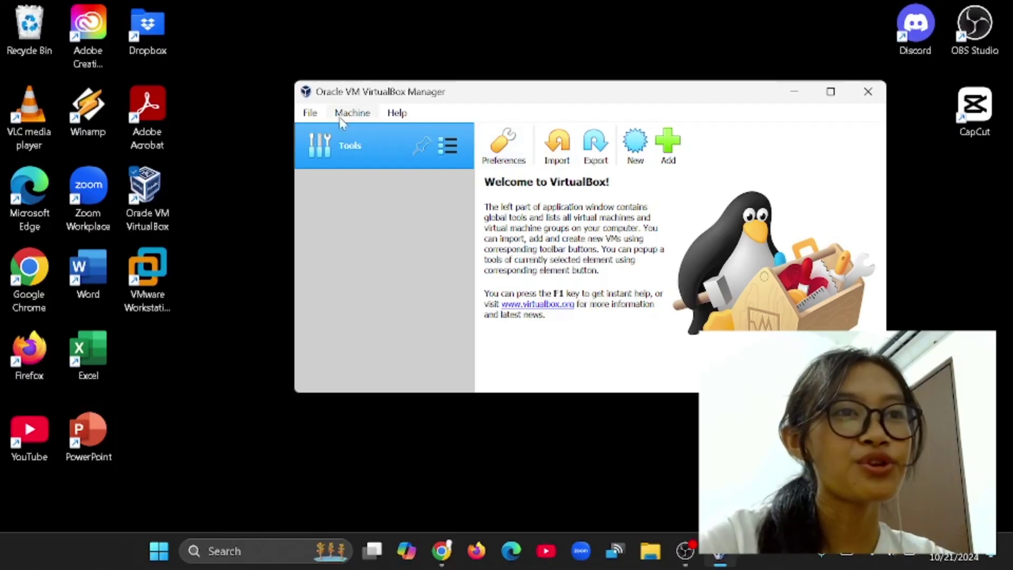
pyautogui.click(311, 113)
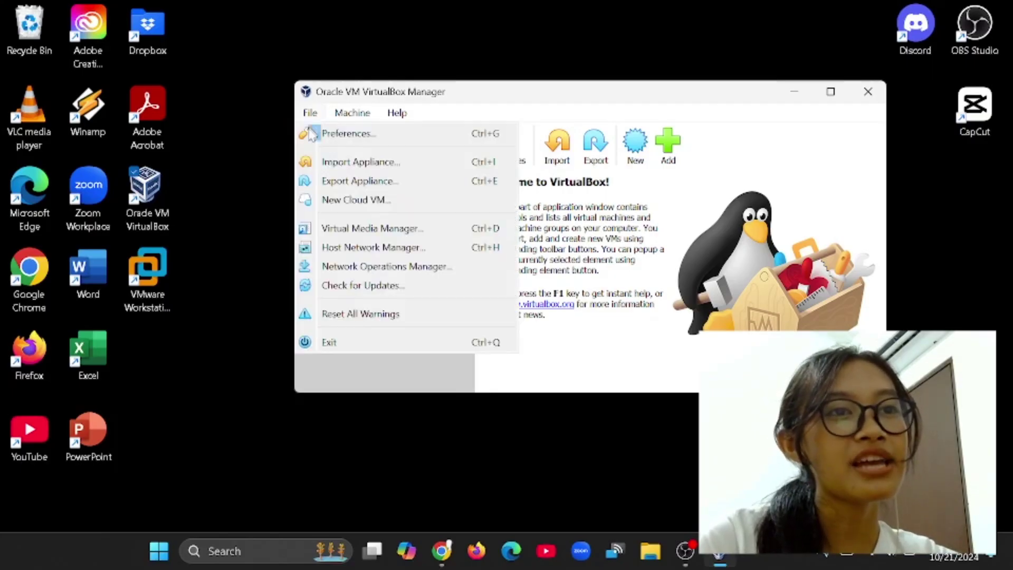
pyautogui.click(375, 163)
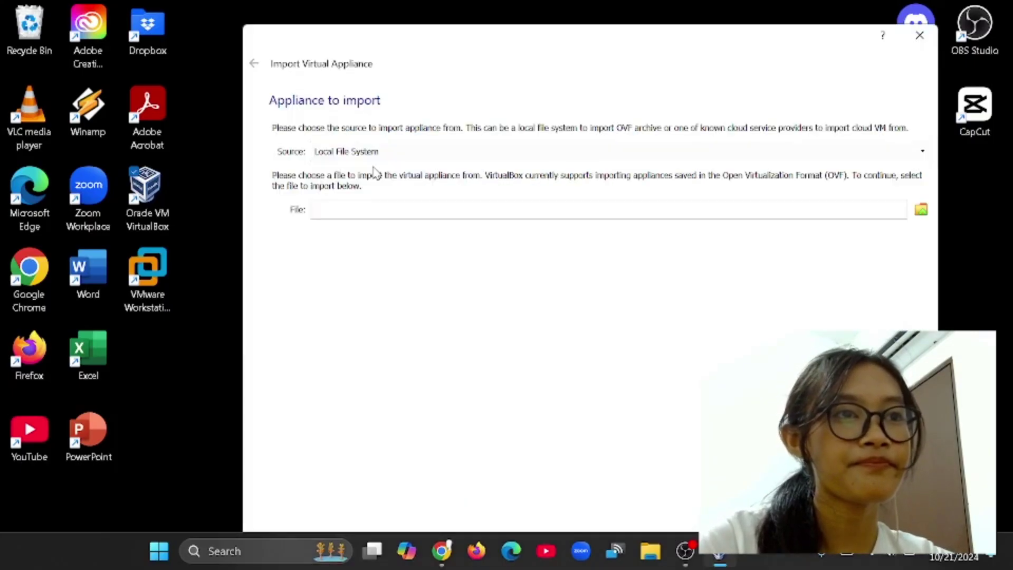
pyautogui.moveTo(515, 33); pyautogui.dragTo(491, 20)
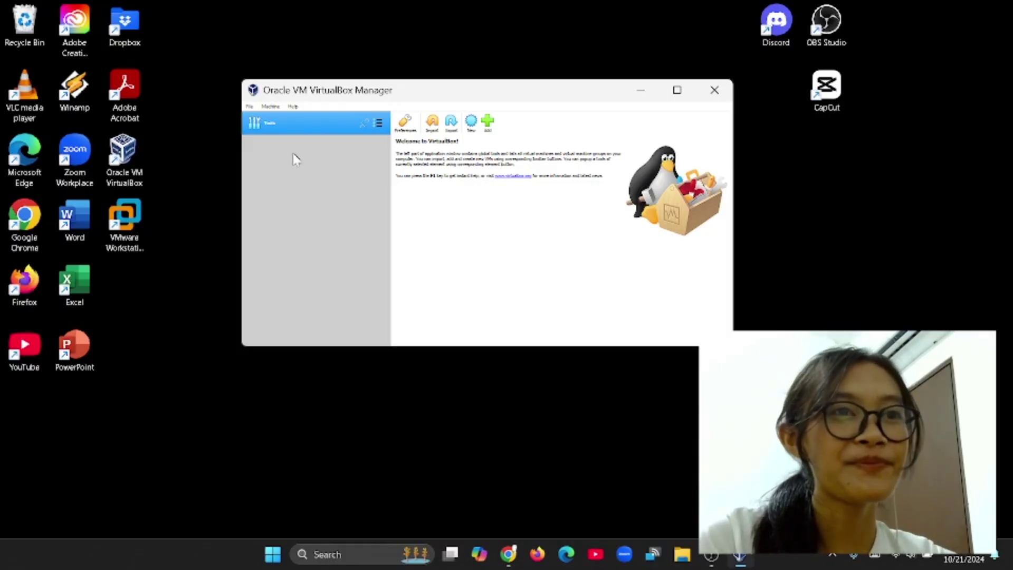
# Step: Start an appliance import and load Cybersecurity_Lab_VM_Worksation_20230210 from the NETACAD folder as its source file
pyautogui.click(249, 107)
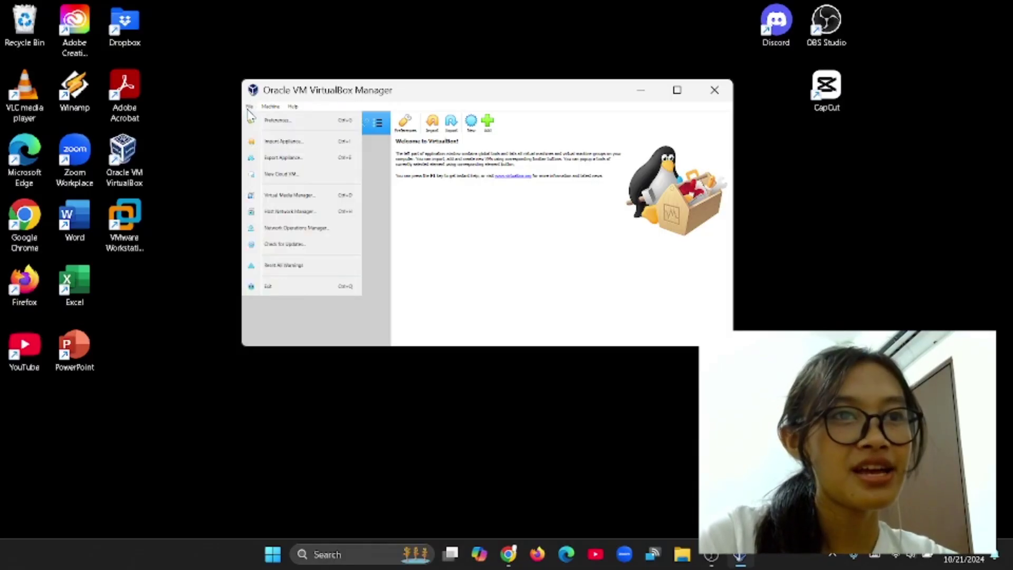
pyautogui.click(301, 151)
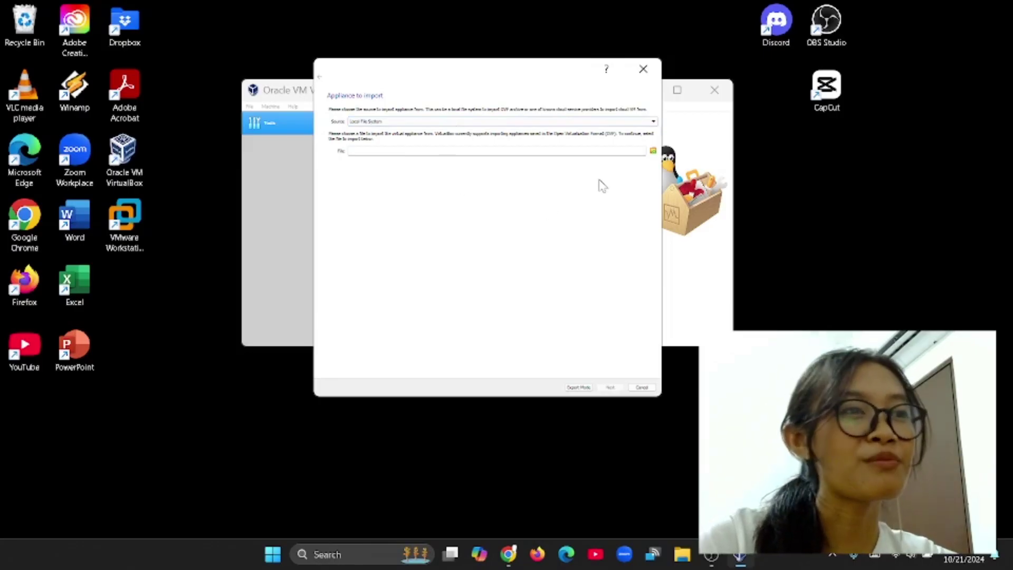
pyautogui.click(652, 151)
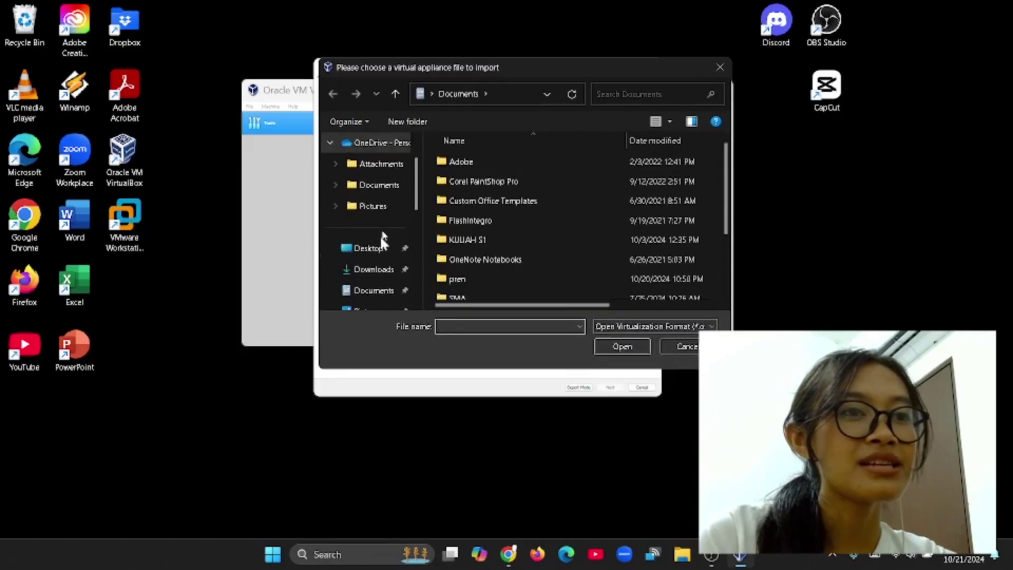
pyautogui.scroll(-5, 379, 248)
pyautogui.click(370, 165)
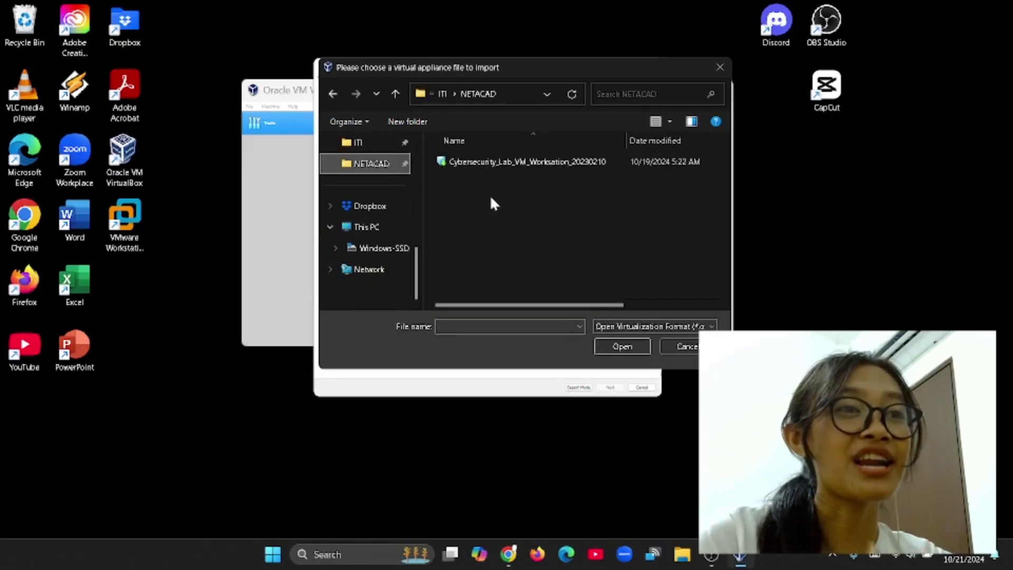
pyautogui.click(464, 165)
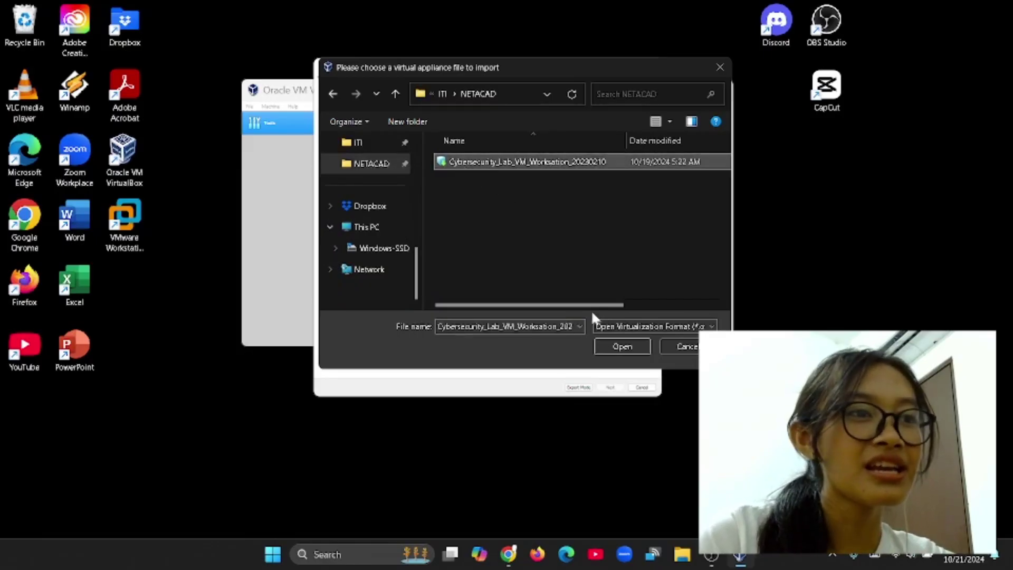
pyautogui.click(616, 343)
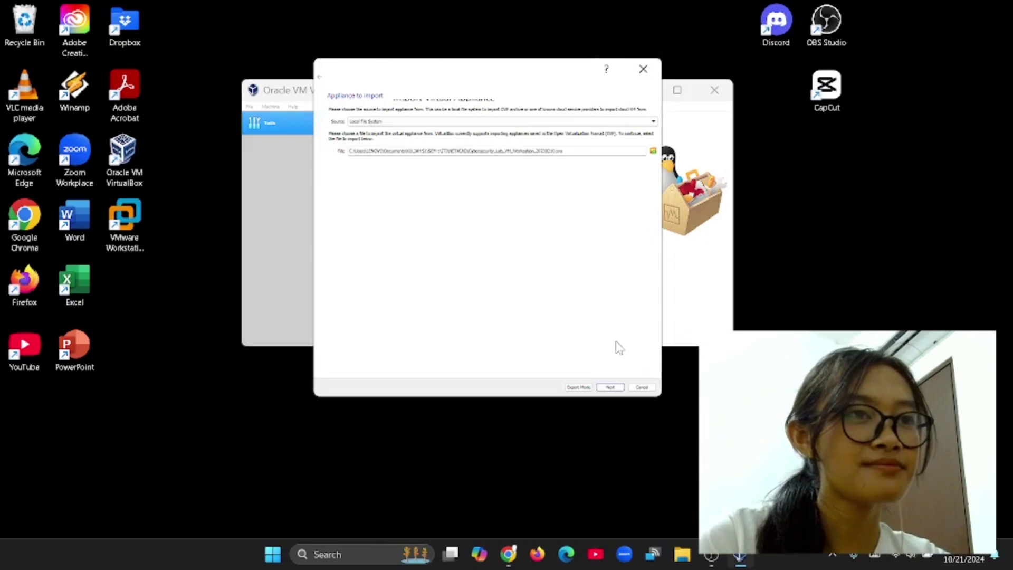
pyautogui.click(610, 388)
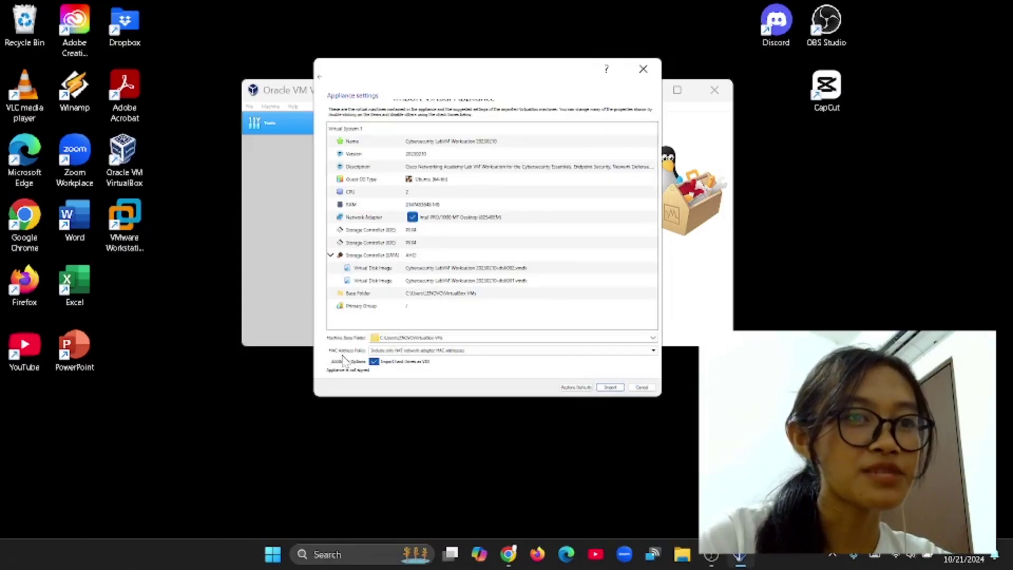
# Step: Set the MAC Address Policy to generate new MAC addresses for all network adapters and import the appliance
pyautogui.click(373, 352)
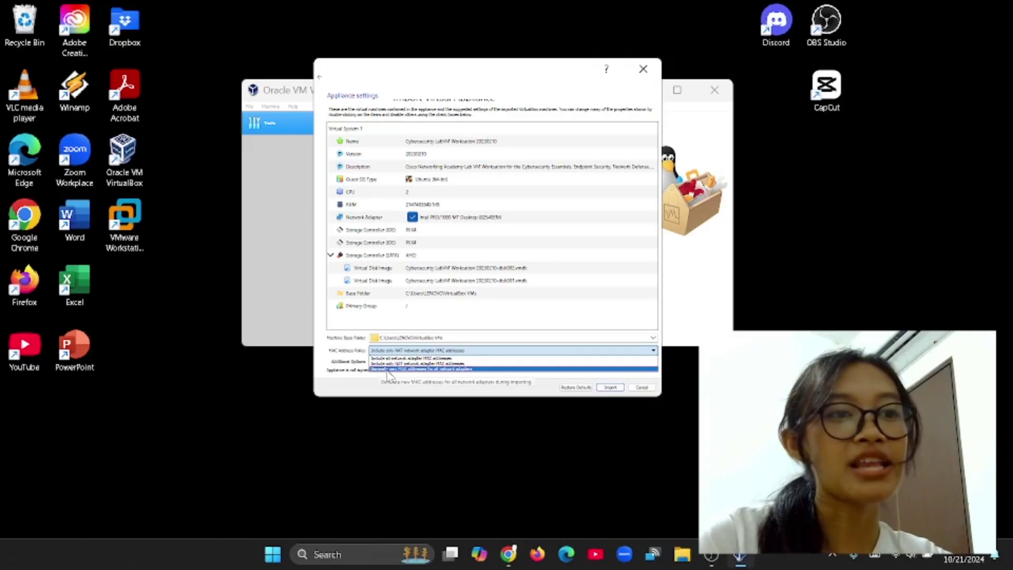
pyautogui.click(388, 369)
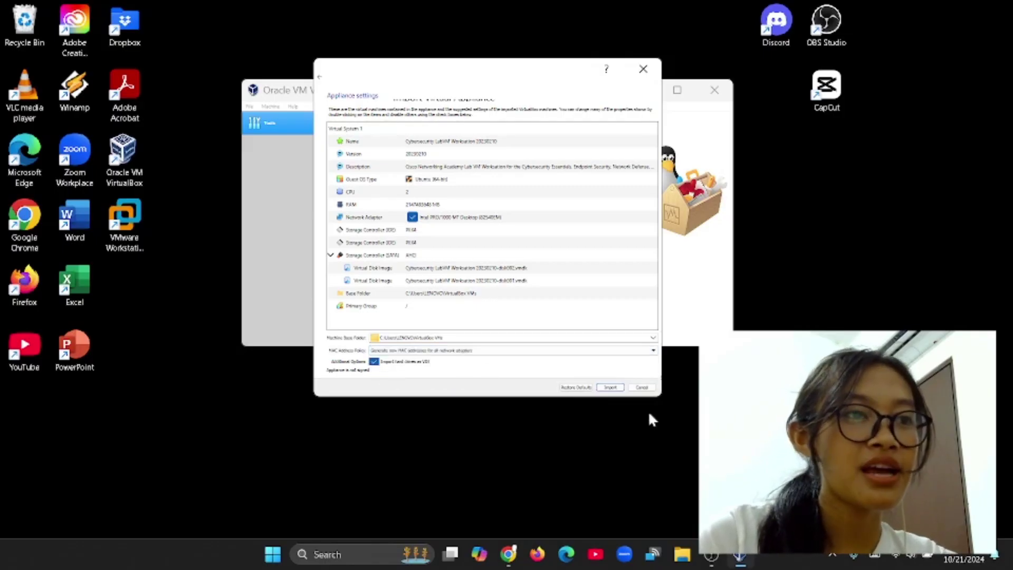
pyautogui.click(611, 388)
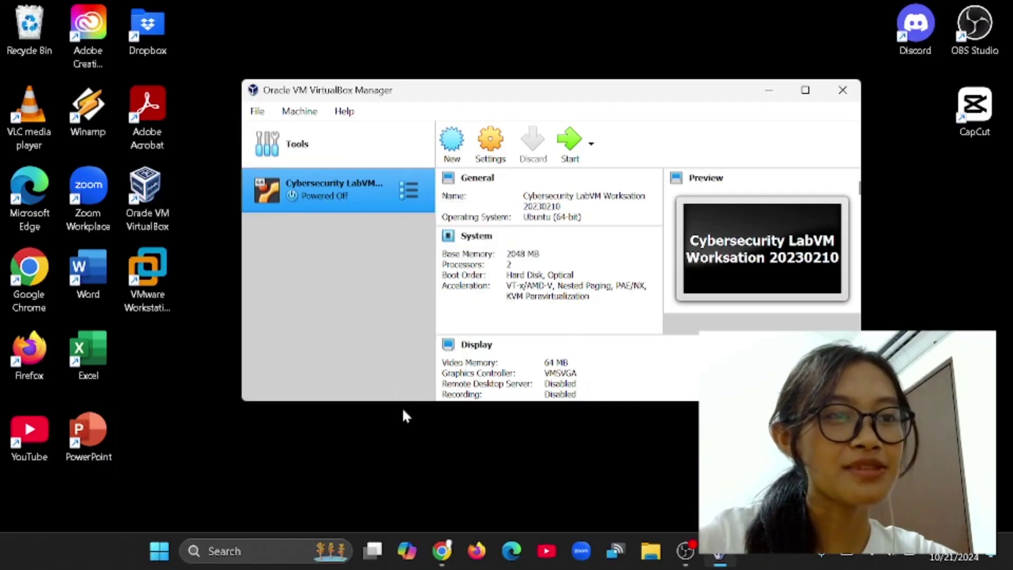
# Step: Check the lab's instructions for starting the virtual machine, and start the imported Cybersecurity LabVM in VirtualBox
pyautogui.click(441, 551)
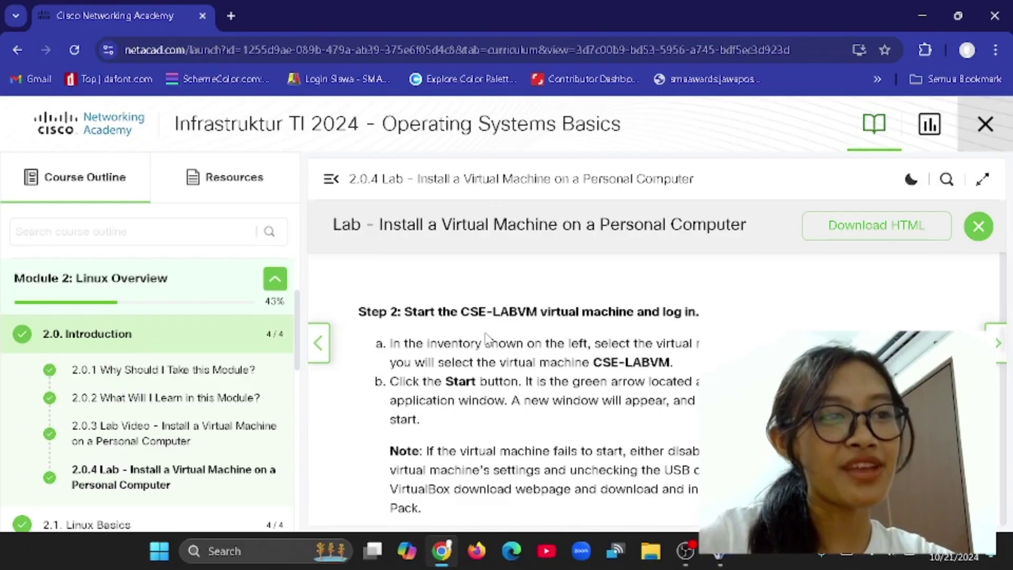
pyautogui.scroll(-4, 486, 338)
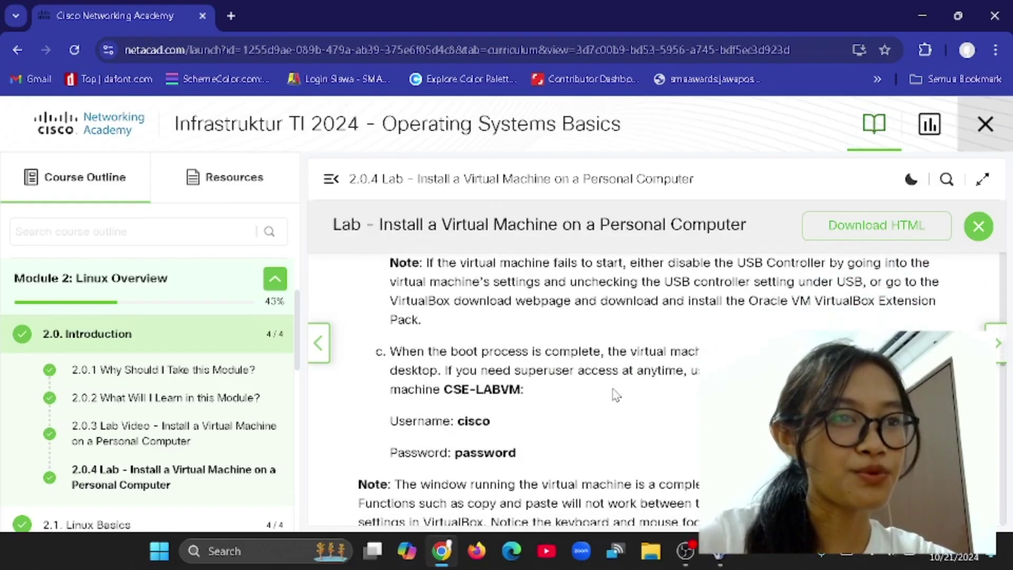
pyautogui.scroll(1, 615, 393)
pyautogui.click(922, 15)
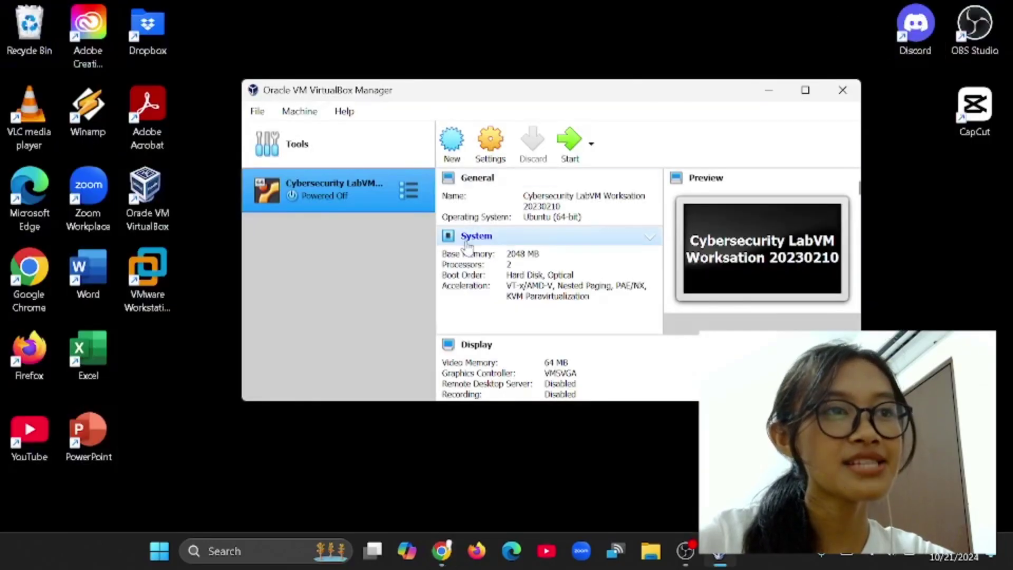
pyautogui.click(570, 147)
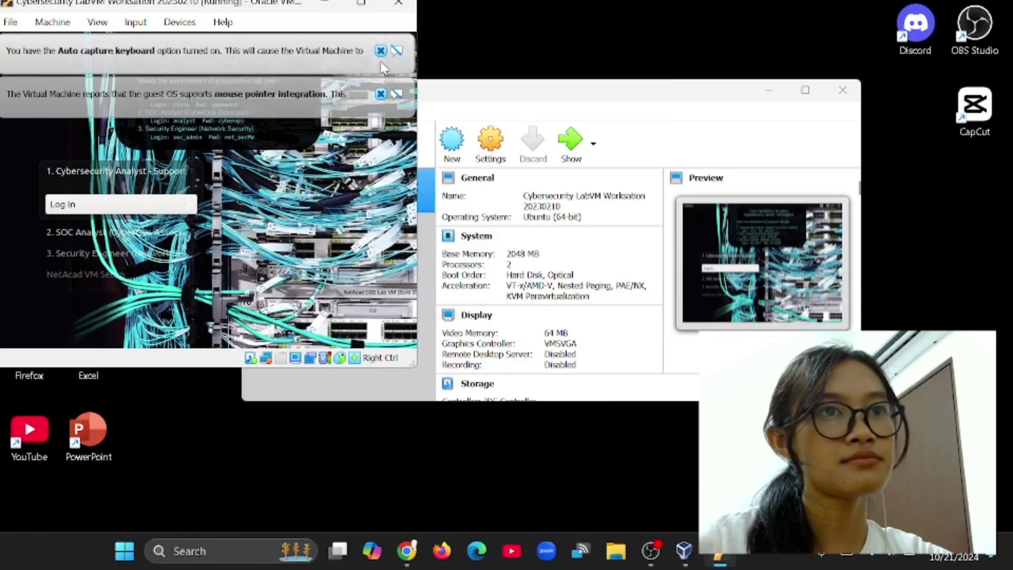
# Step: Dismiss the two notifications in the virtual machine window and log in as the Cybersecurity Analyst user
pyautogui.moveTo(174, 8); pyautogui.dragTo(310, 108)
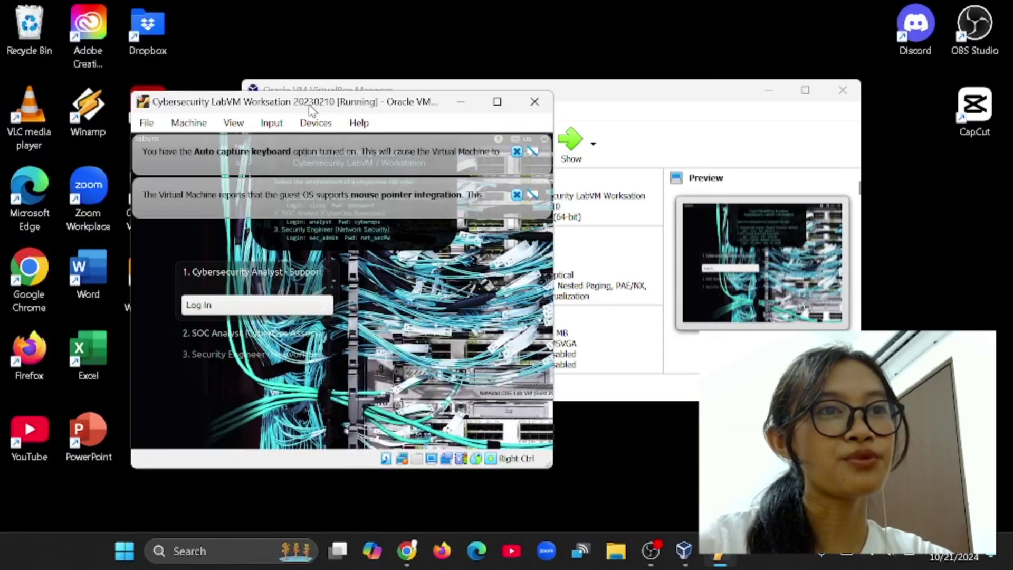
pyautogui.click(517, 152)
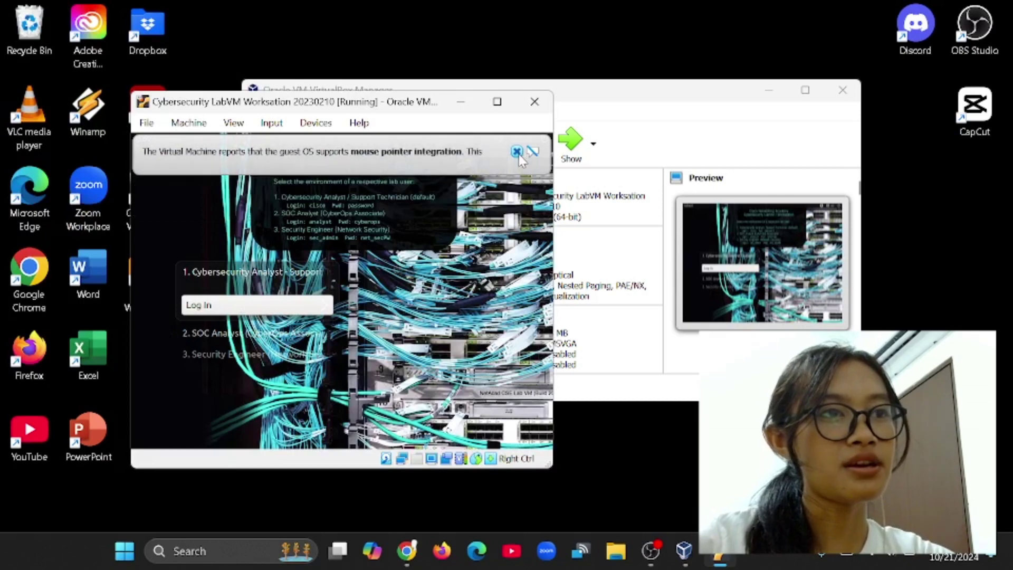
pyautogui.click(518, 153)
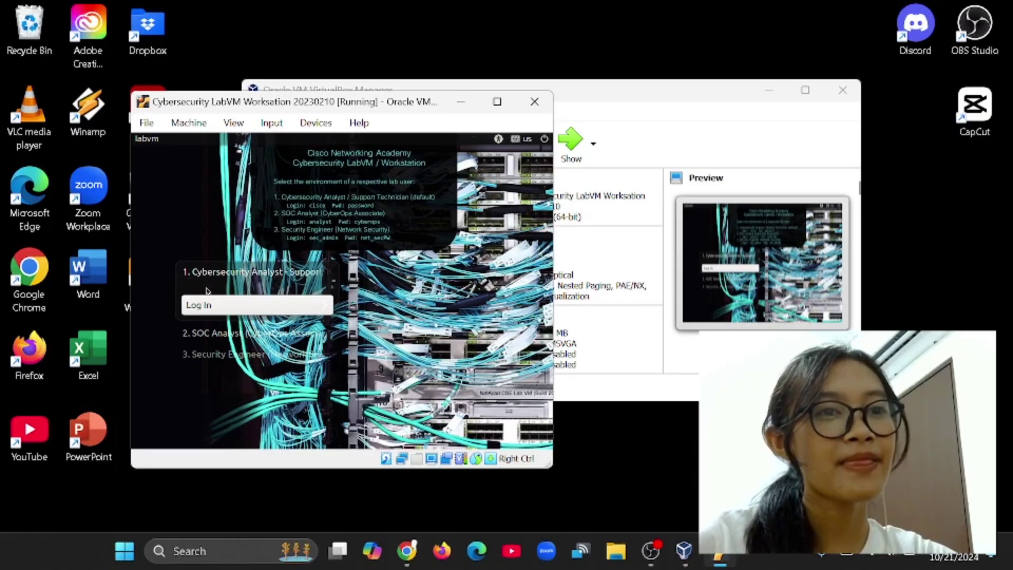
pyautogui.click(205, 307)
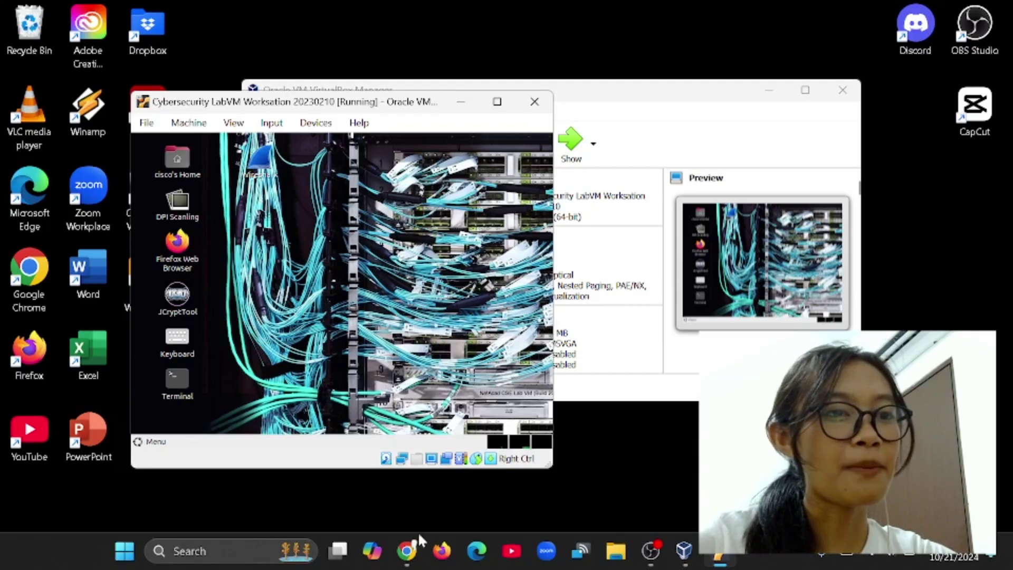
# Step: Read the lab's login and keyboard focus notes and its Step 3 on familiarizing yourself with CSE-LABVM in the browser
pyautogui.click(414, 550)
pyautogui.scroll(-6, 482, 446)
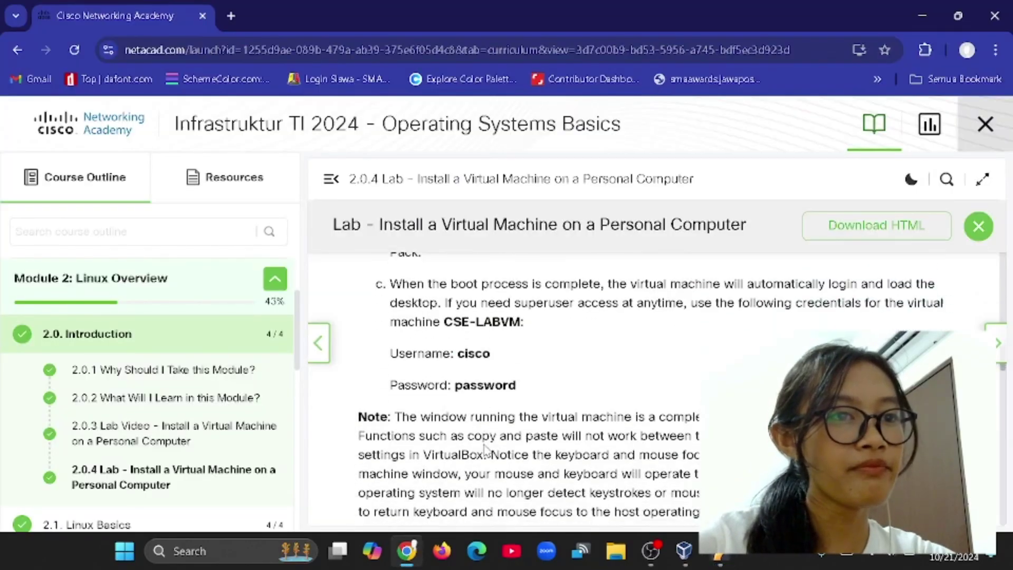
pyautogui.scroll(-2, 483, 438)
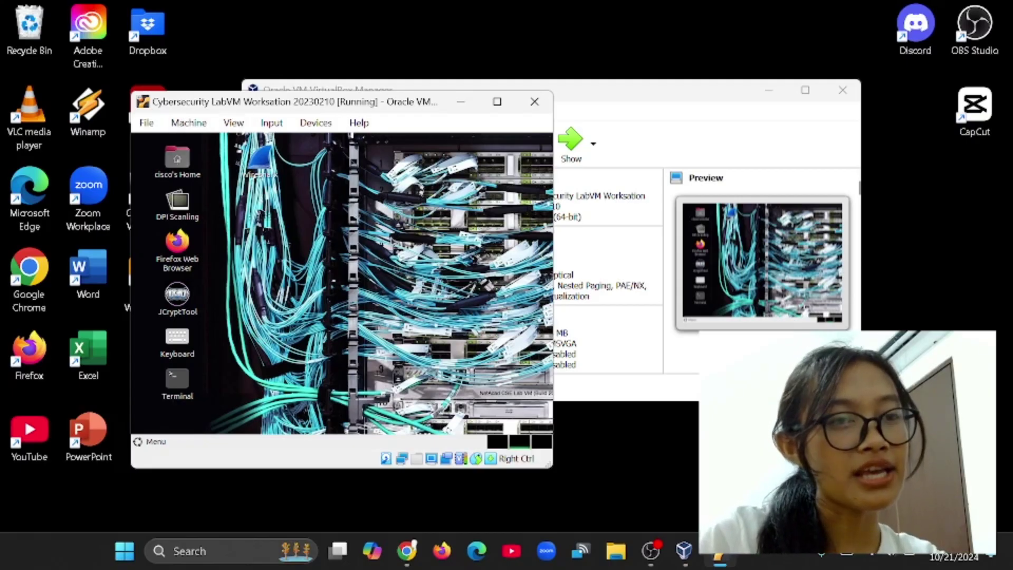
pyautogui.click(407, 551)
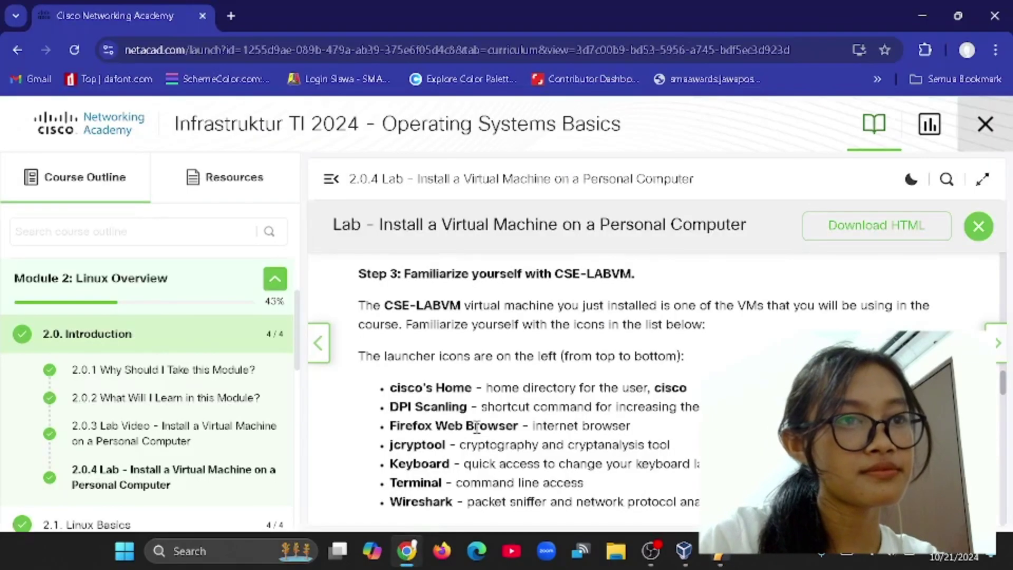
pyautogui.scroll(-2, 476, 426)
pyautogui.scroll(-1, 476, 426)
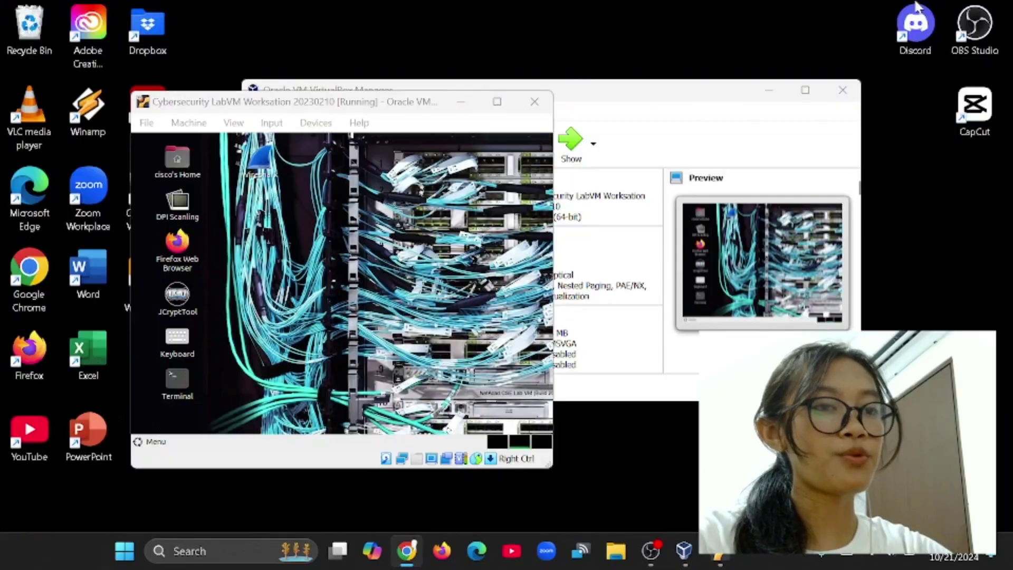
# Step: Switch to the virtual machine, open its terminal and run the ip address command
pyautogui.click(922, 15)
pyautogui.doubleClick(177, 379)
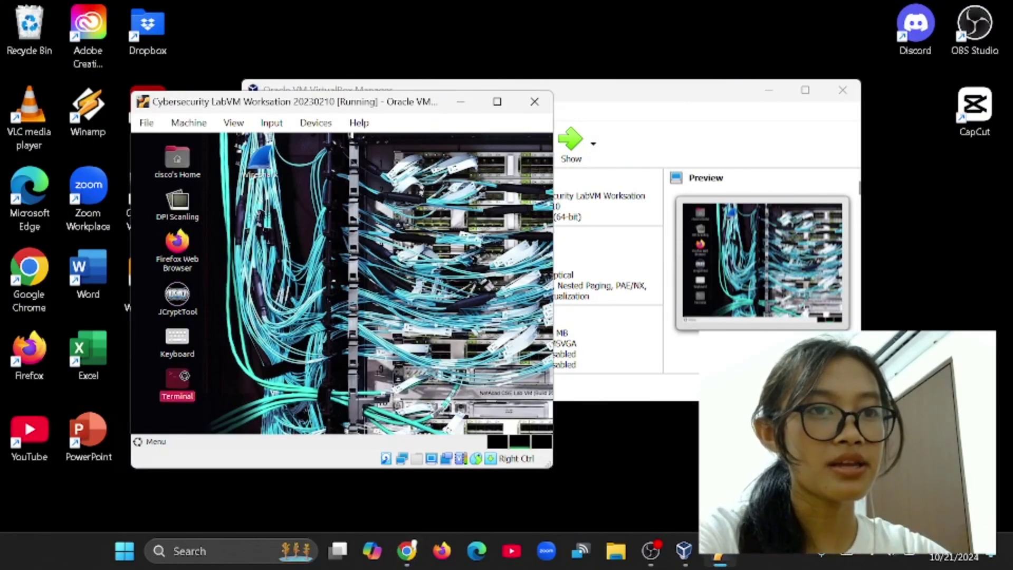
pyautogui.write('i')
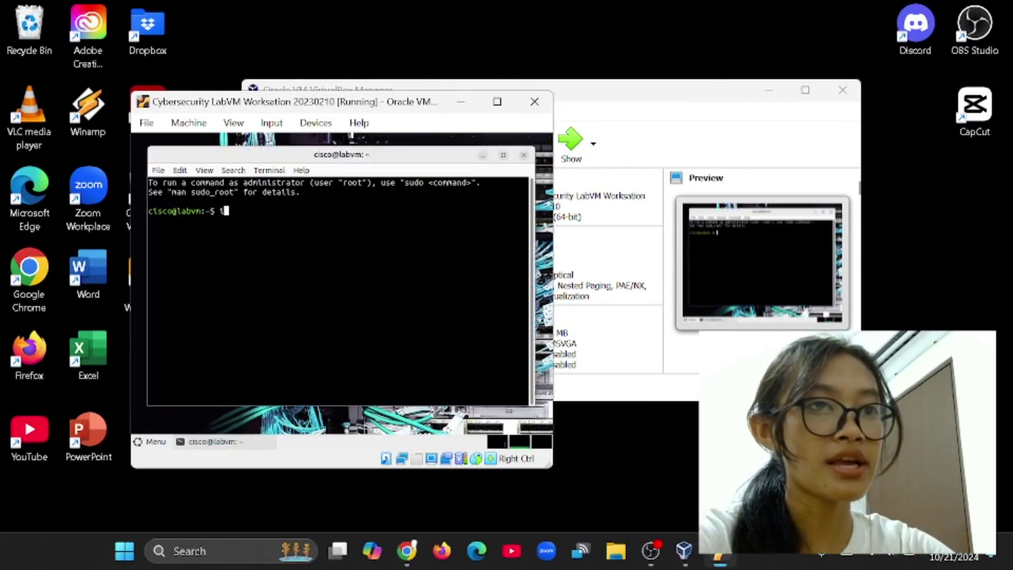
pyautogui.write('p addresss')
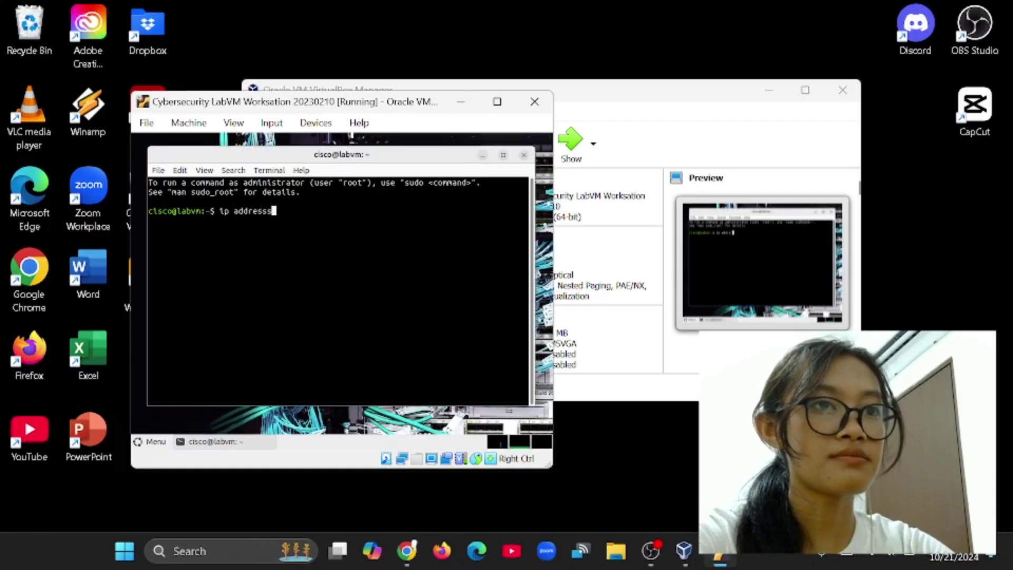
pyautogui.press('Return')
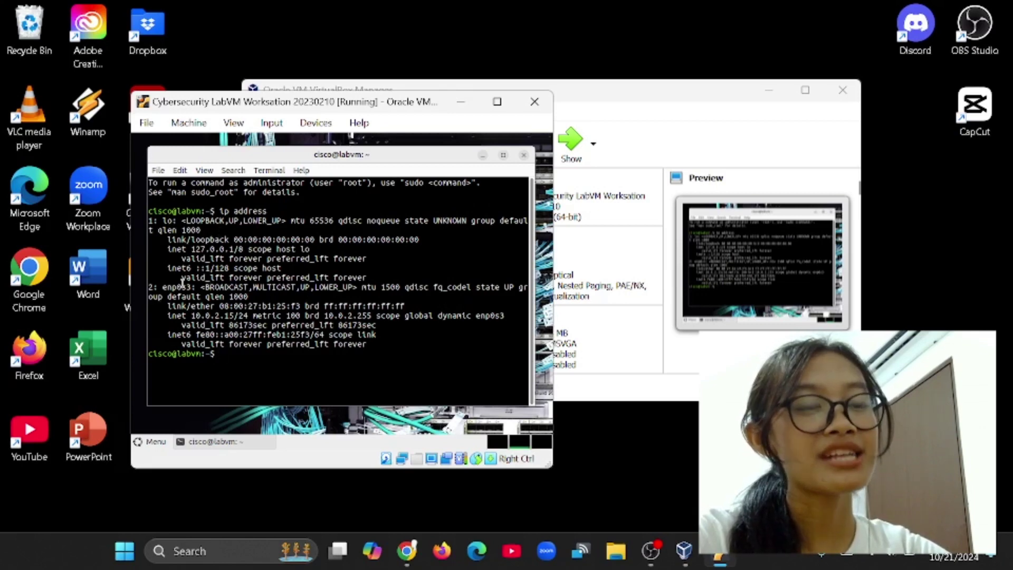
# Step: In the browser lab page, answer the IP address question with Virtual Box, 127.0.0.1 and 10.0.2.15, consulting the virtual machine's terminal output
pyautogui.click(407, 551)
pyautogui.scroll(-2, 534, 396)
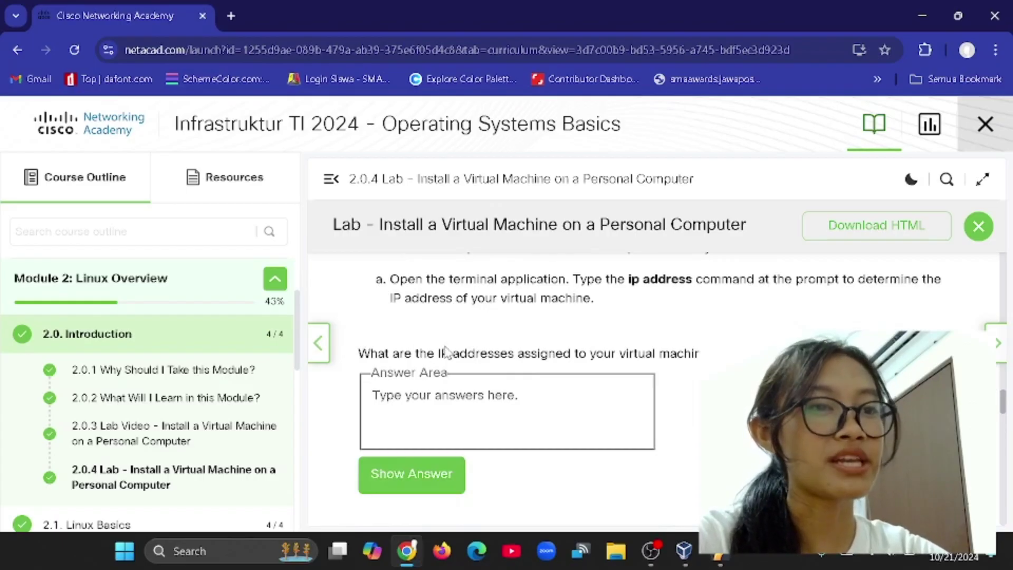
pyautogui.click(426, 393)
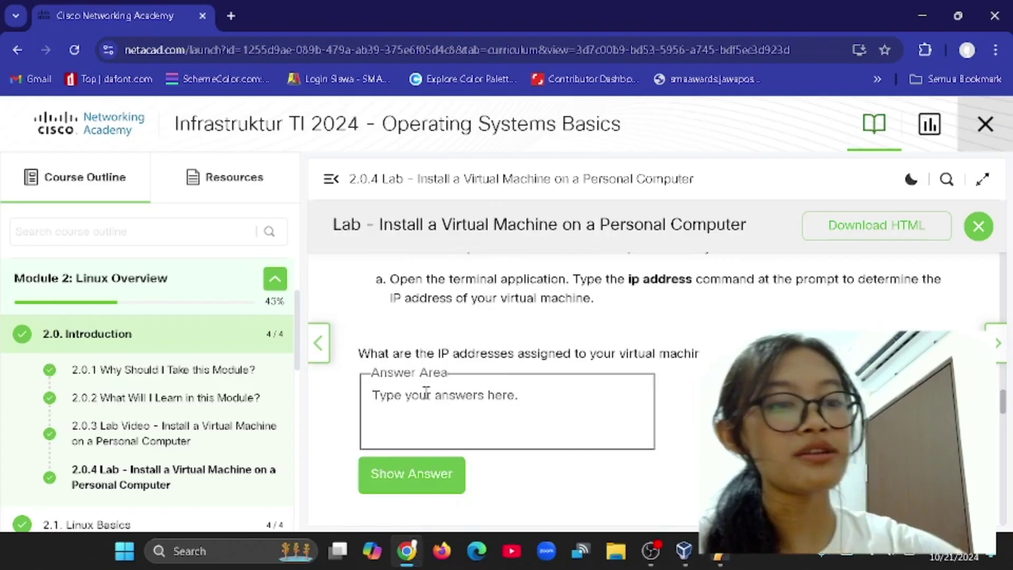
pyautogui.click(720, 555)
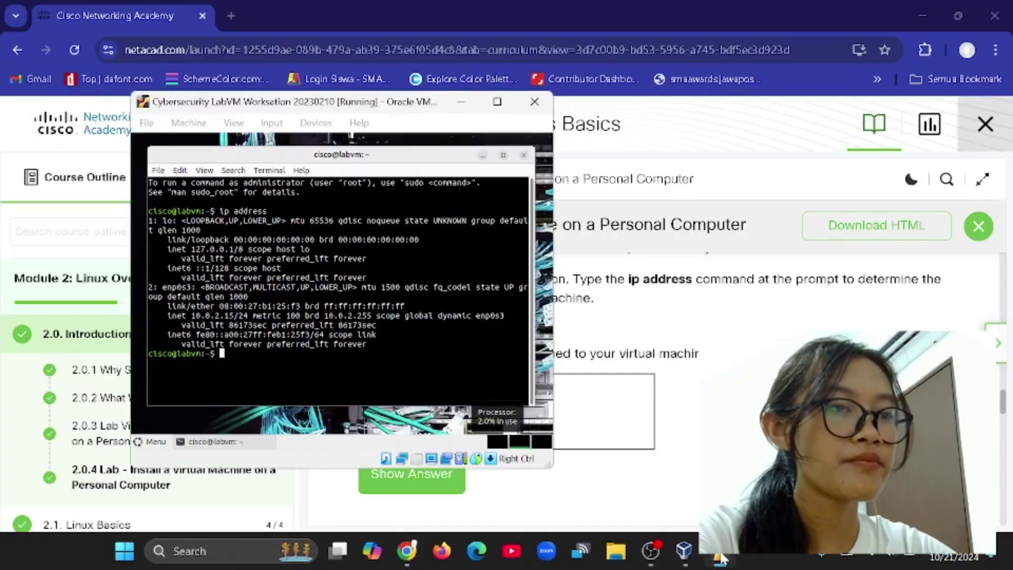
pyautogui.click(721, 555)
# Step: Following the lab's step b, close the terminal in the virtual machine and launch the Firefox Web Browser
pyautogui.scroll(-3, 640, 430)
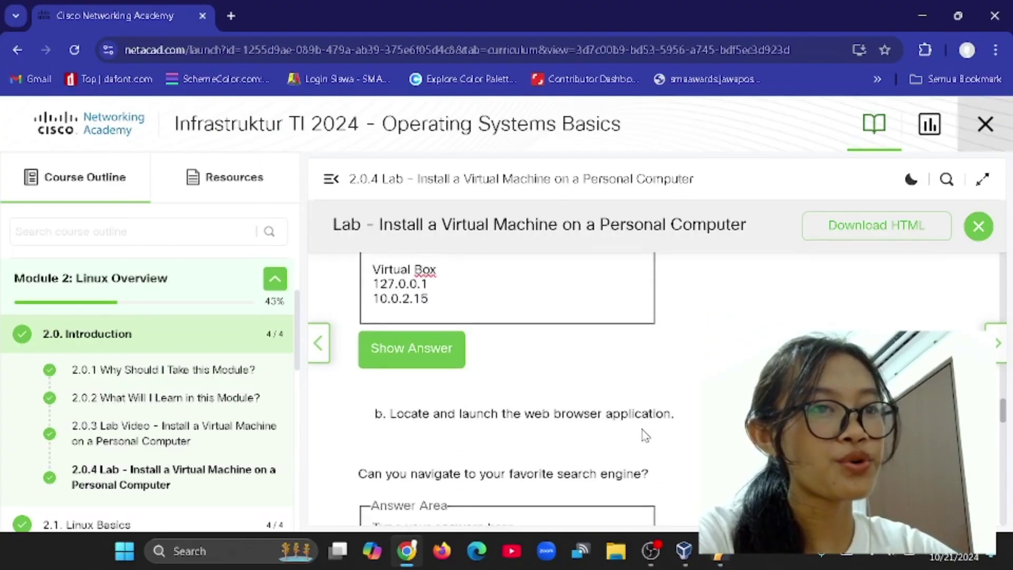
pyautogui.scroll(-2, 644, 436)
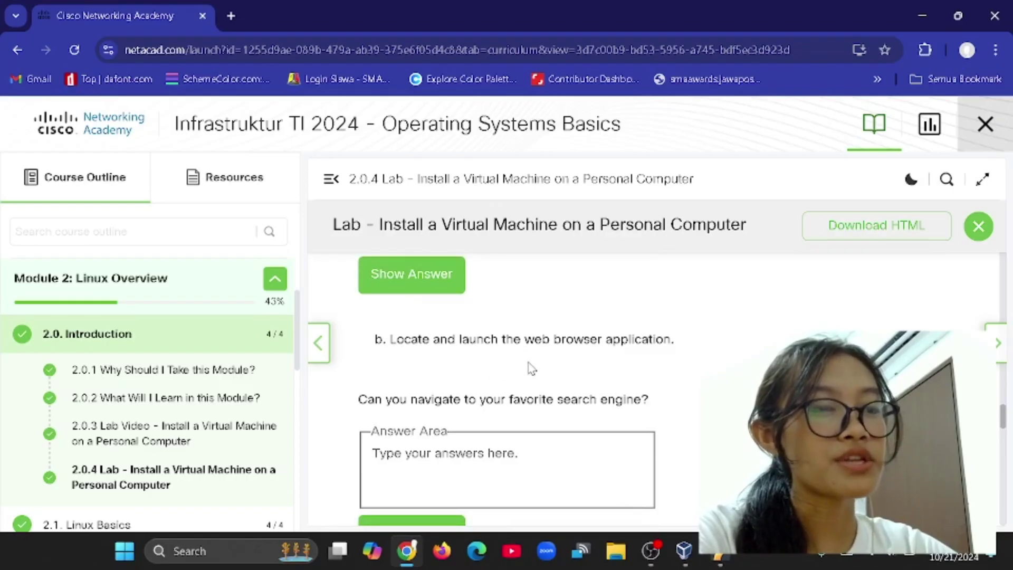
pyautogui.scroll(-1, 530, 368)
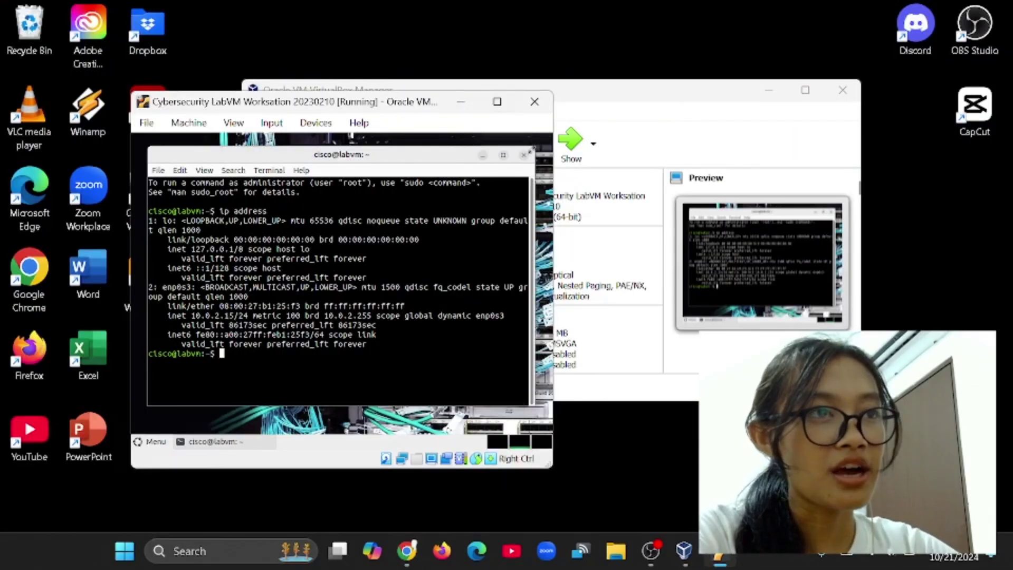
pyautogui.click(524, 156)
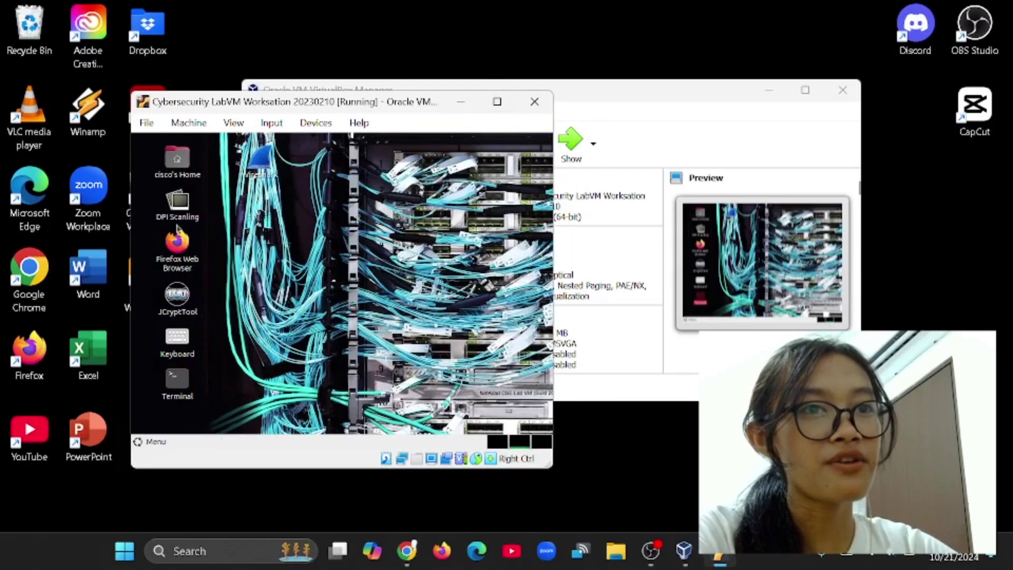
pyautogui.click(178, 244)
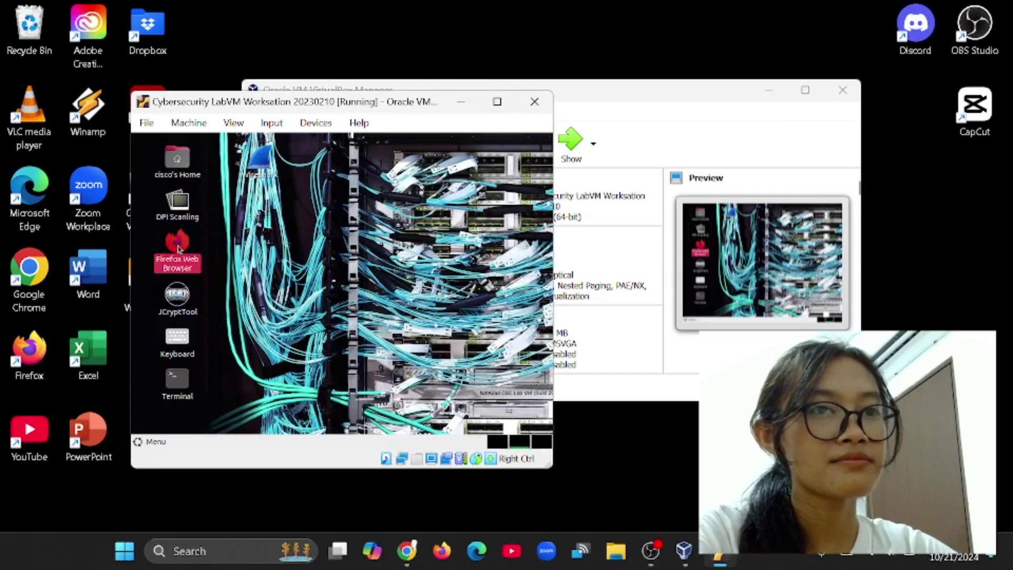
pyautogui.rightClick(179, 248)
pyautogui.click(203, 254)
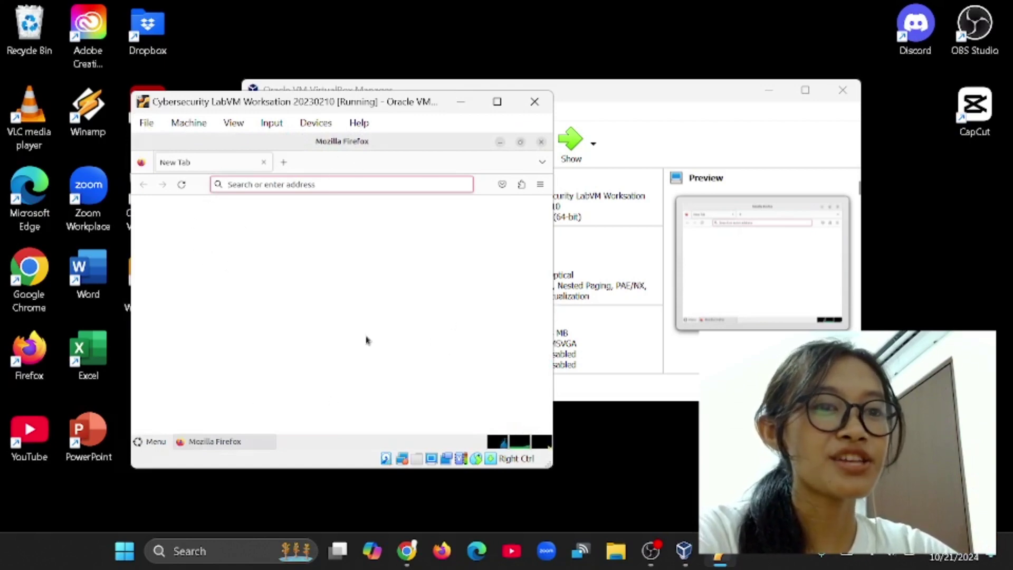
# Step: Open youtube.com from the suggested sites in the virtual machine's Firefox
pyautogui.click(230, 184)
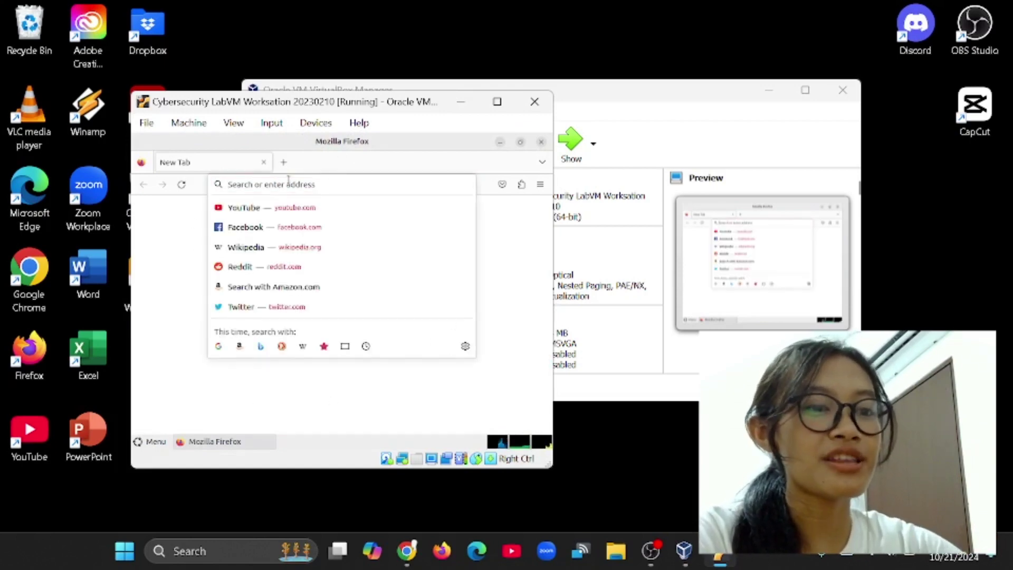
pyautogui.write('y')
pyautogui.press('BackSpace')
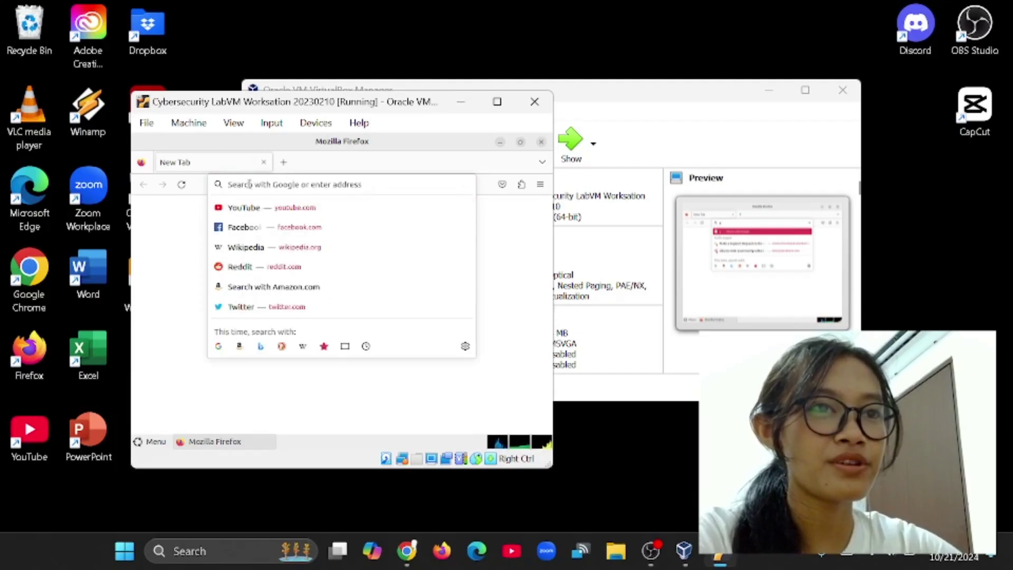
pyautogui.click(250, 208)
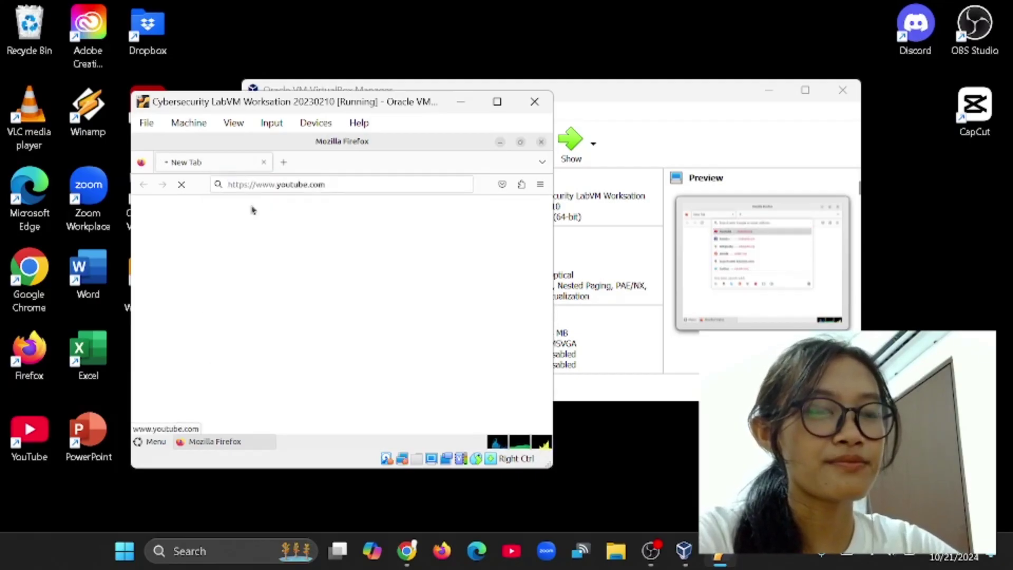